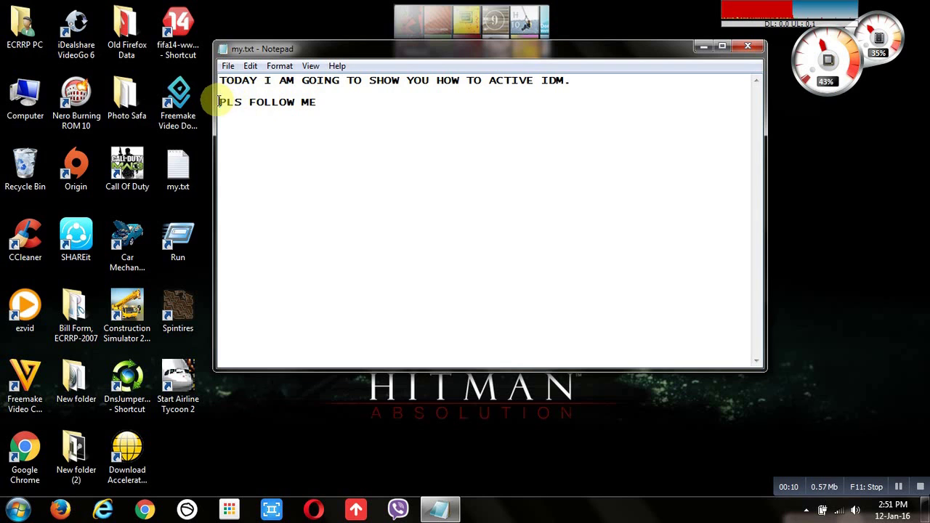
- Minimize the my.txt note and refresh the desktop
click(702, 48)
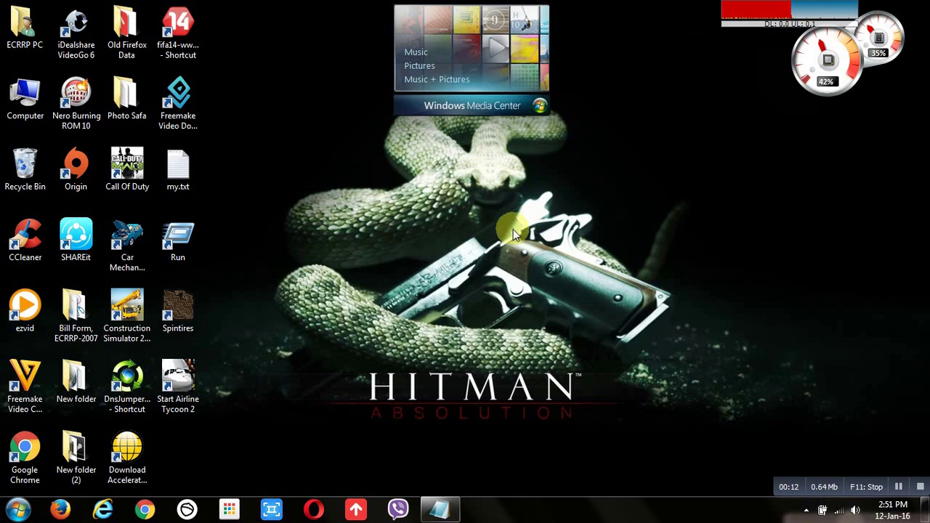
right_click(428, 213)
click(453, 250)
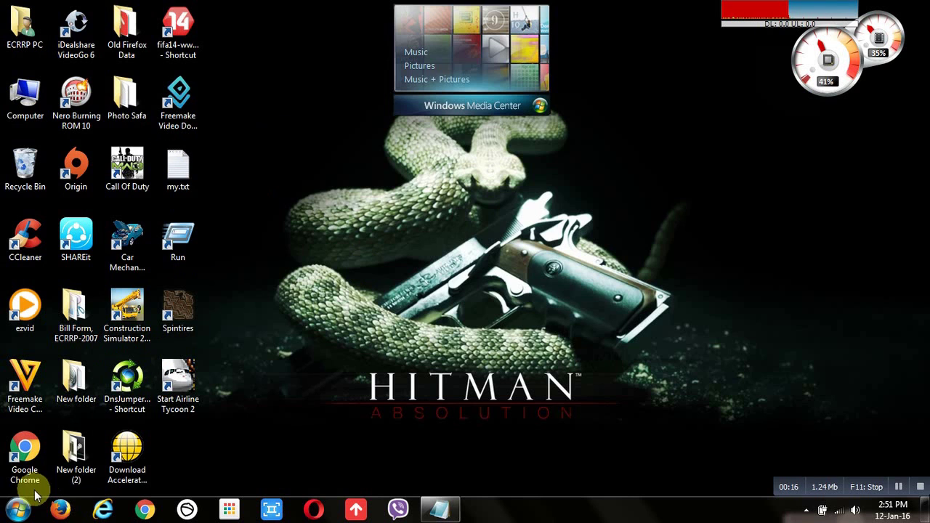
click(18, 509)
click(18, 508)
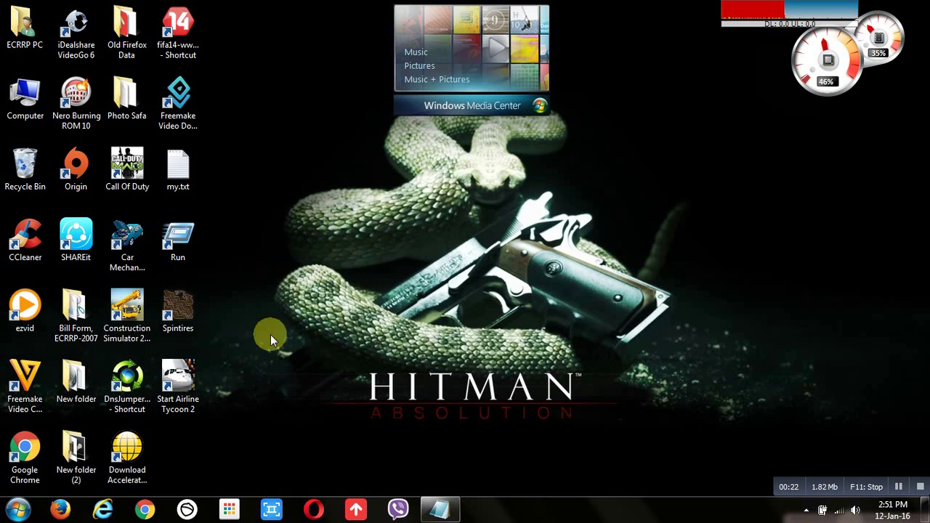
- Search the Start menu and launch Internet Download Manager
click(17, 509)
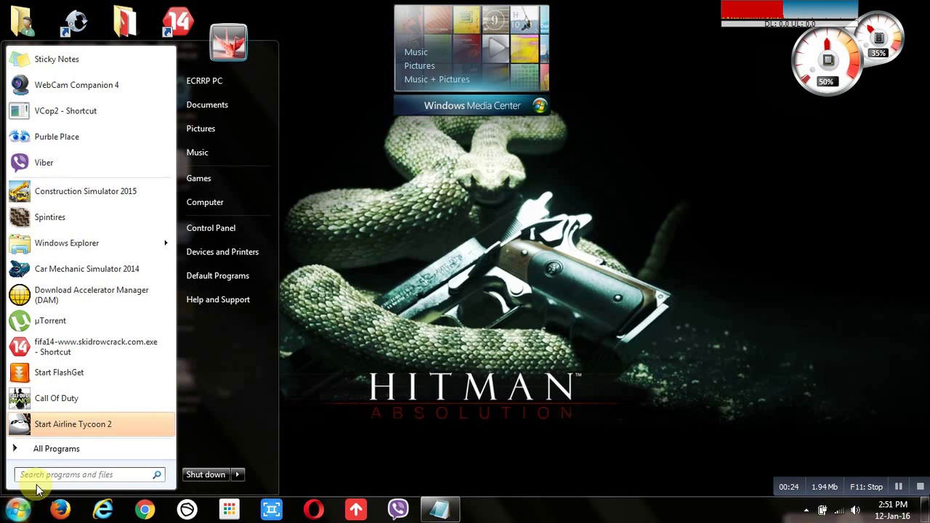
text(l)
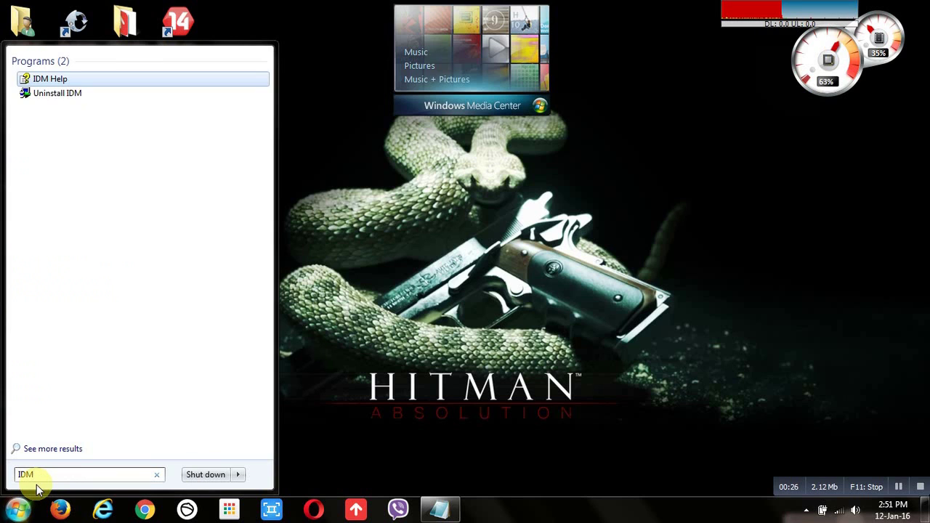
key(BackSpace)
key(BackSpace)
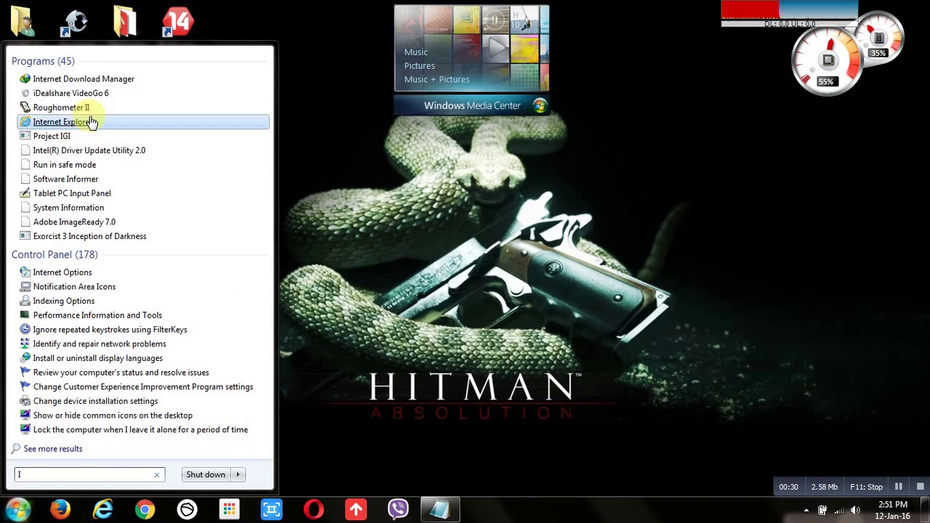
click(105, 83)
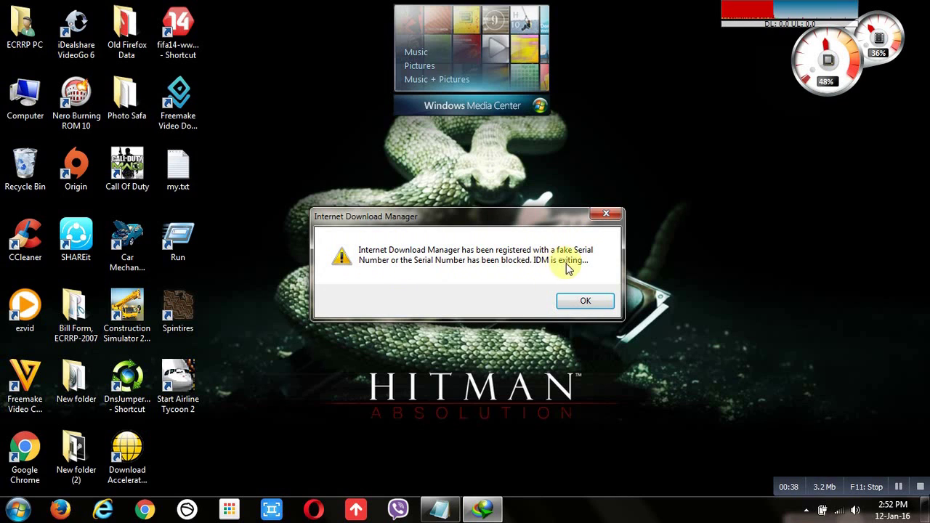
- Dismiss the fake-serial warning and add the line 'GIVE ANY NAME' to the my.txt note
click(562, 300)
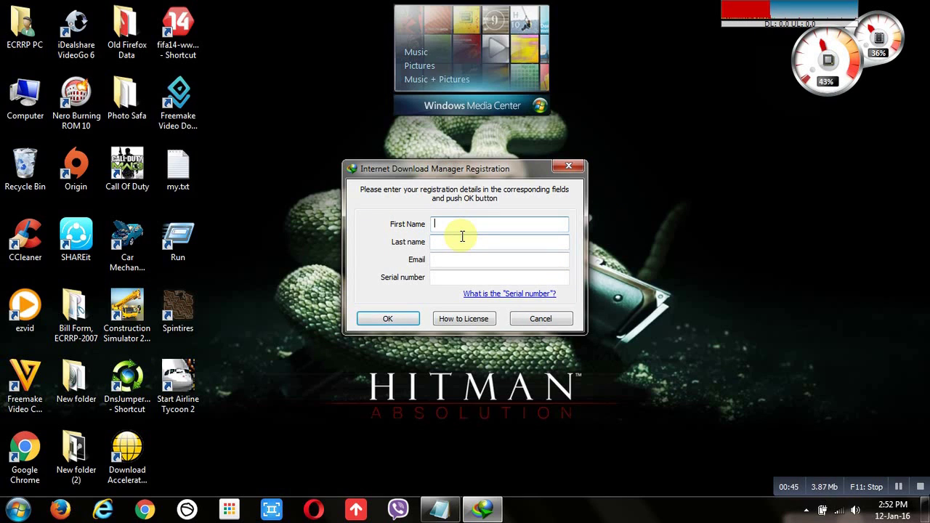
click(440, 508)
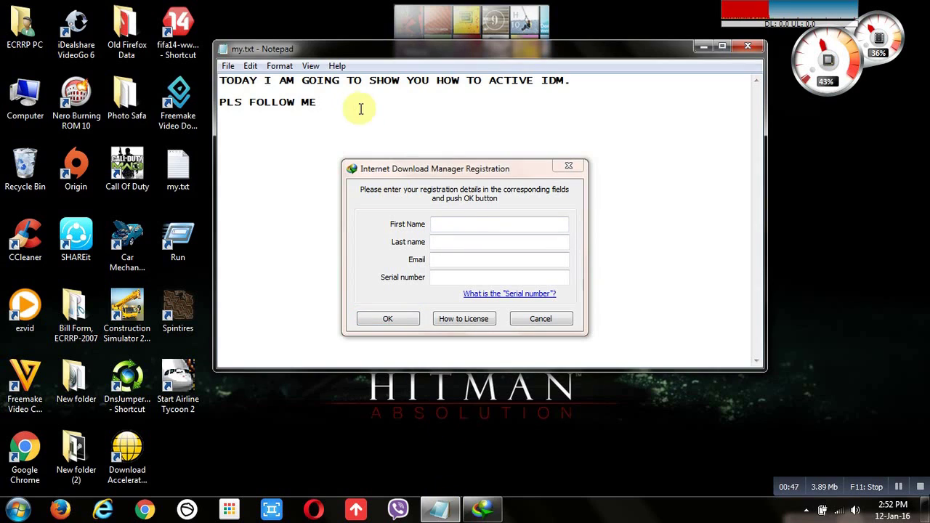
key(Return)
text(GINE)
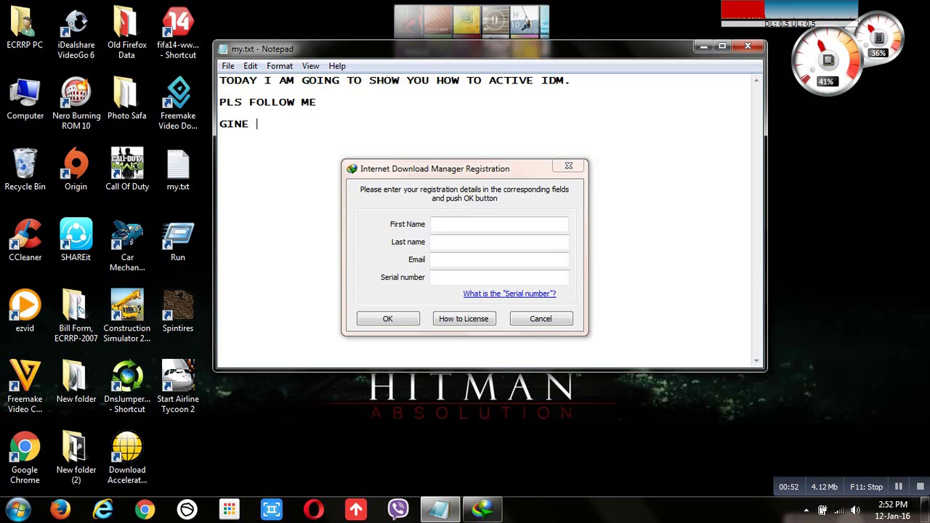
key(BackSpace)
key(BackSpace)
text(VE ANY )
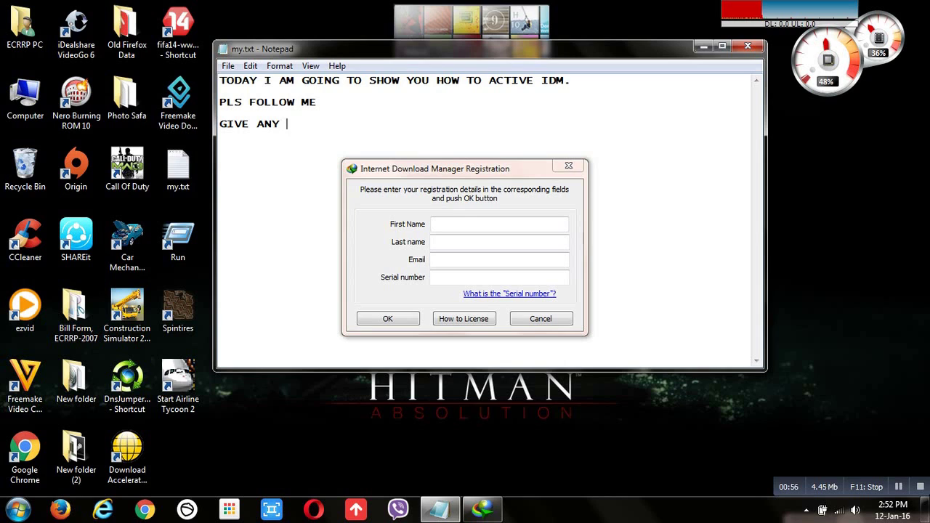
text(NAME)
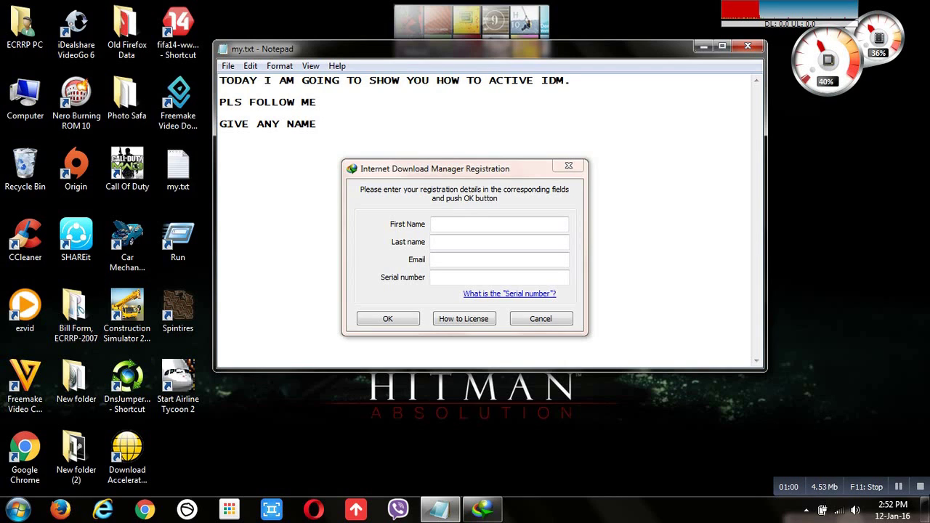
- Enter a first name, last name and e-mail address in the IDM registration form
click(556, 225)
text(KA)
click(553, 241)
text(KA)
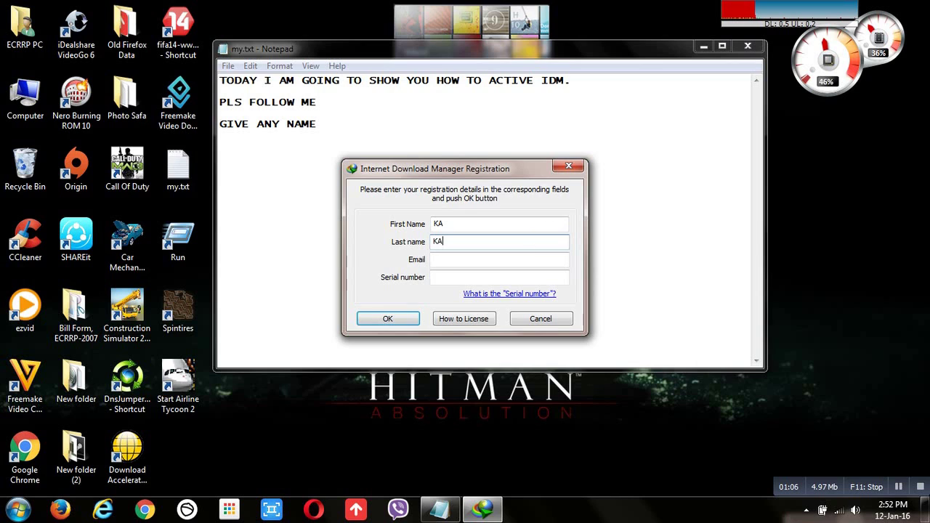
click(484, 262)
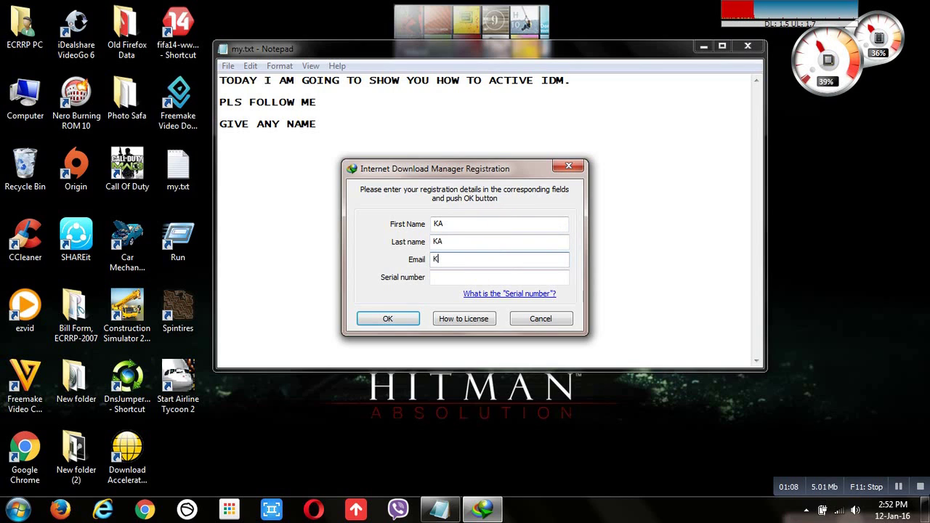
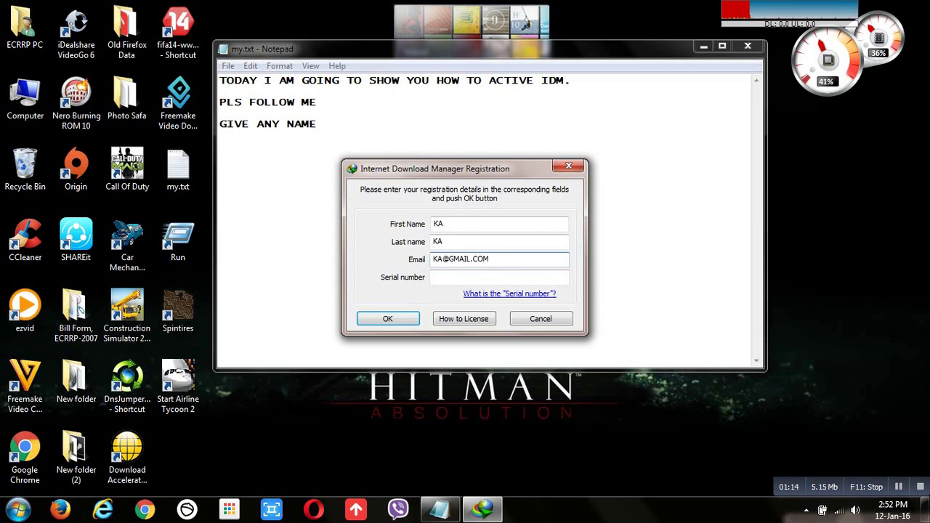
click(415, 149)
- Type the note line 'NOW YOU HAVE TO DISCONNET YOU INTERNET', moving the registration form lower
key(Return)
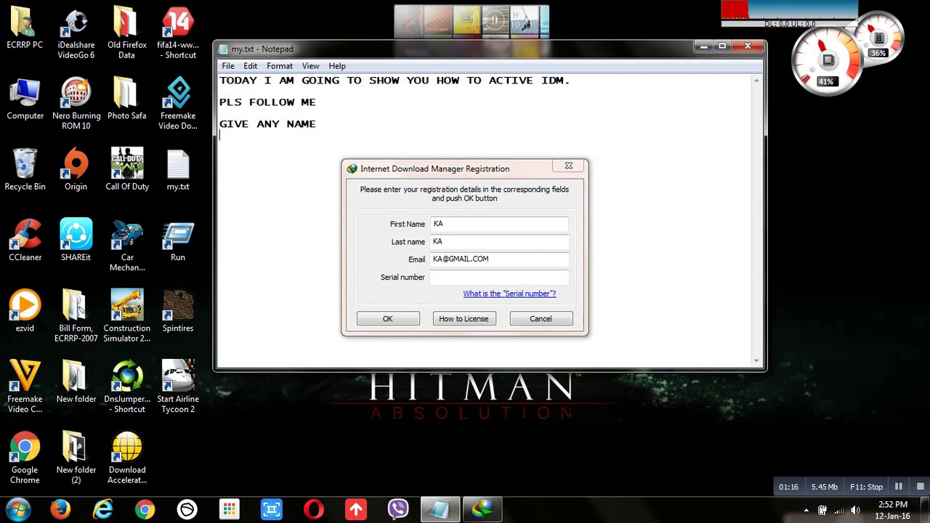
text(NOW YO)
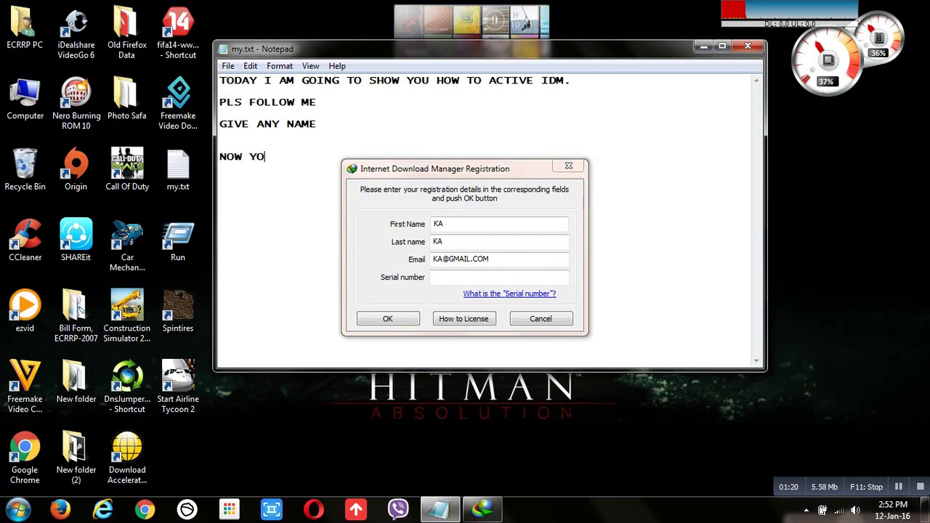
text(U HAVE TO)
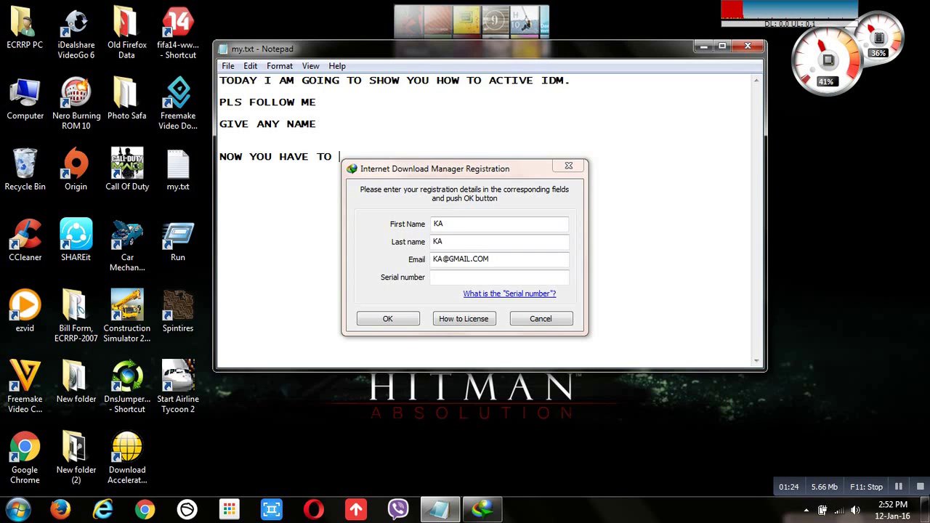
text( DISCONNET)
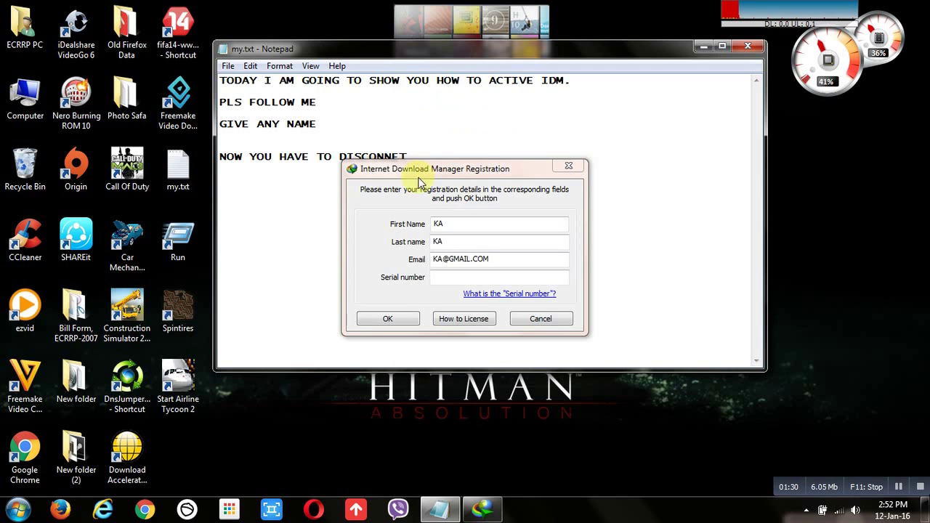
drag(420, 175, 428, 207)
click(442, 156)
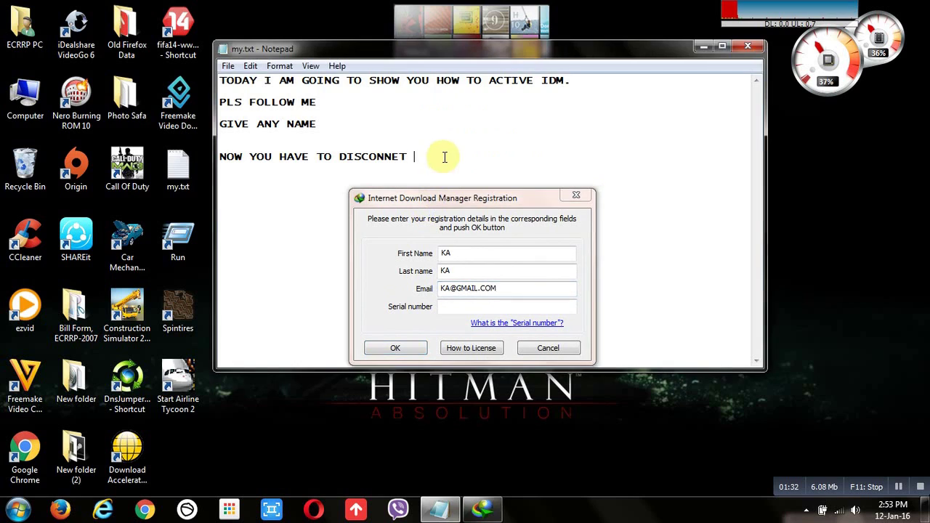
text(YOU I)
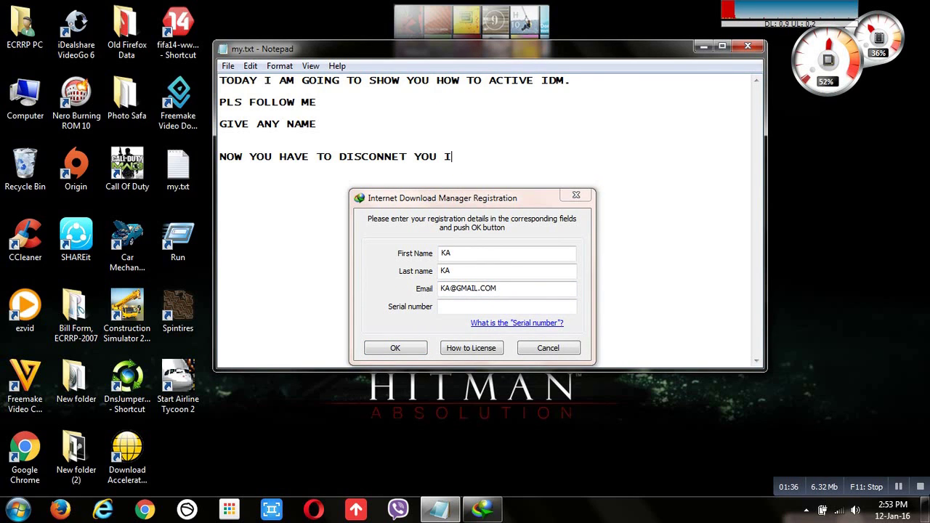
text(NTERNET)
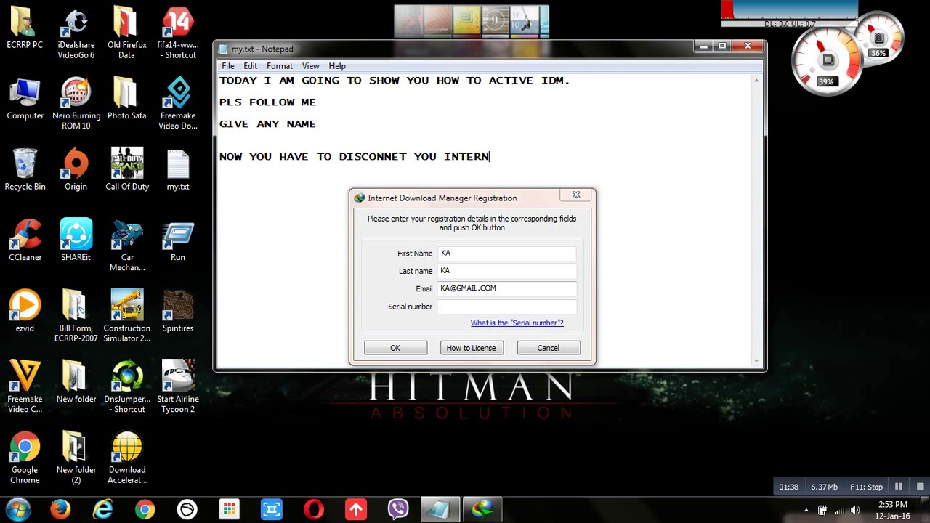
- Disconnect the connected wireless network from the taskbar network list
click(839, 510)
click(812, 311)
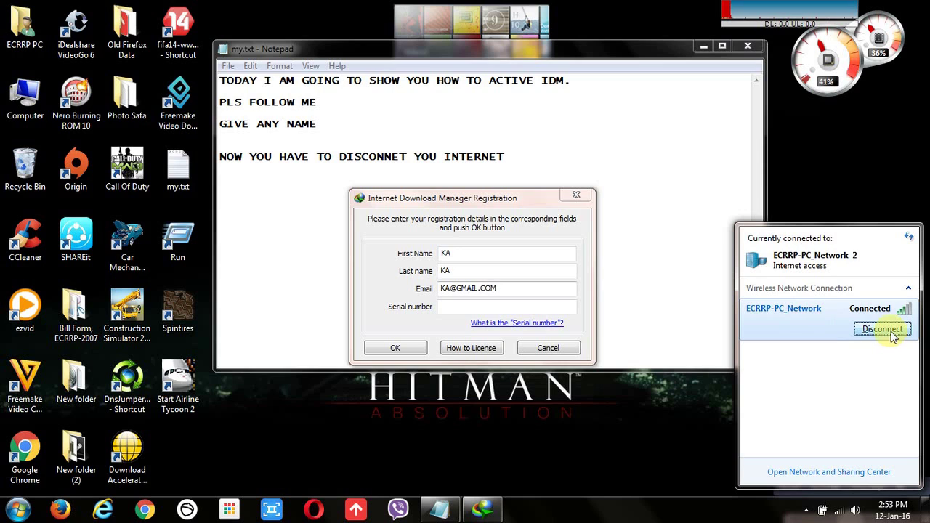
click(883, 329)
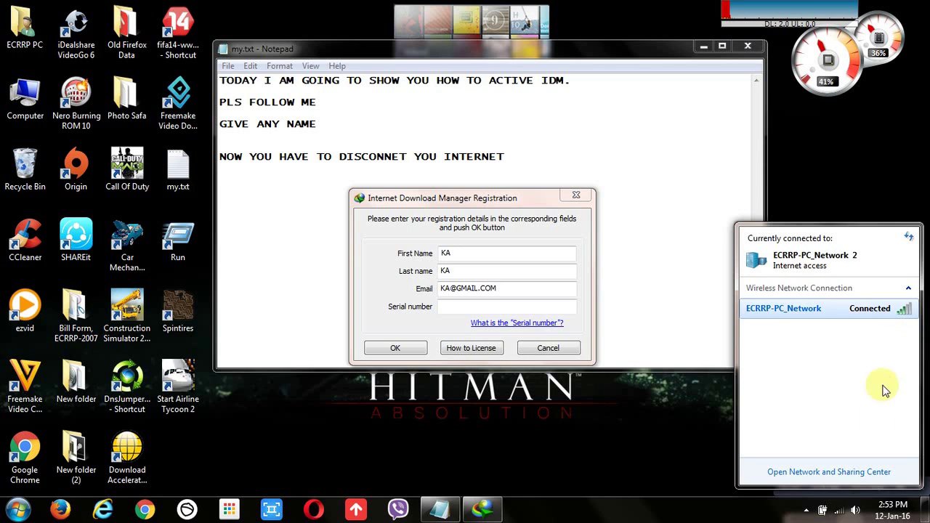
click(843, 509)
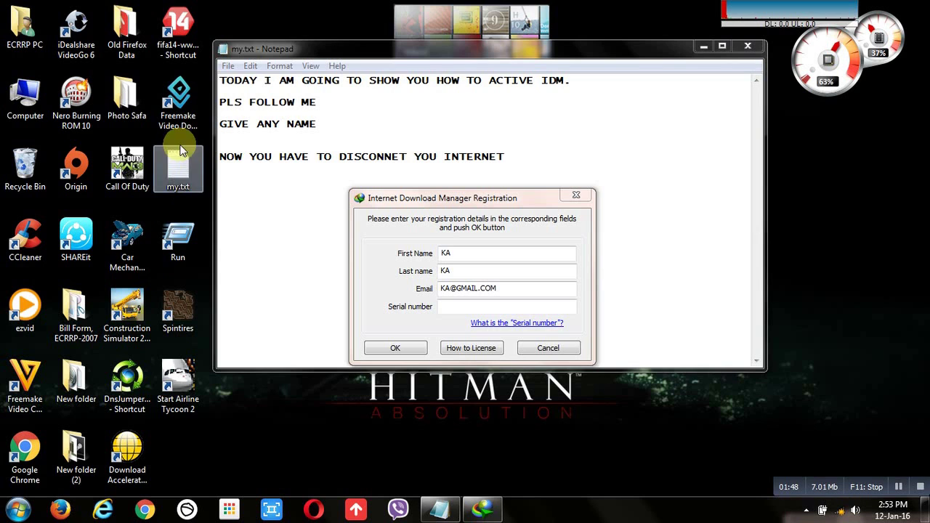
- Close the note without saving and reopen my.txt with the serial keys
click(748, 46)
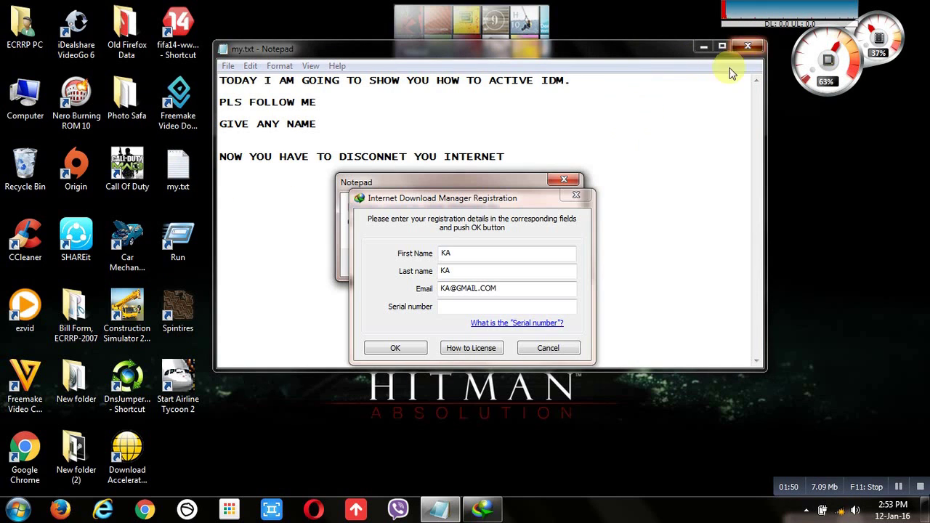
drag(451, 183, 604, 57)
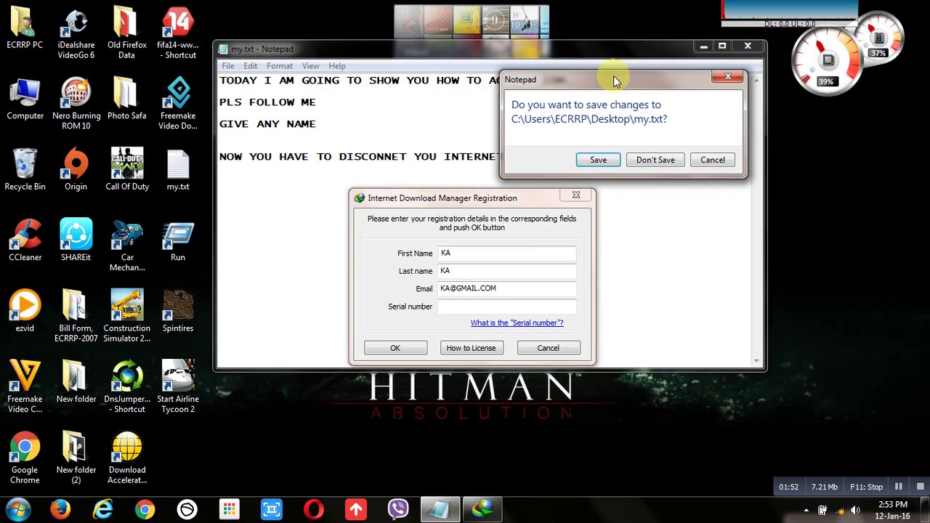
click(668, 165)
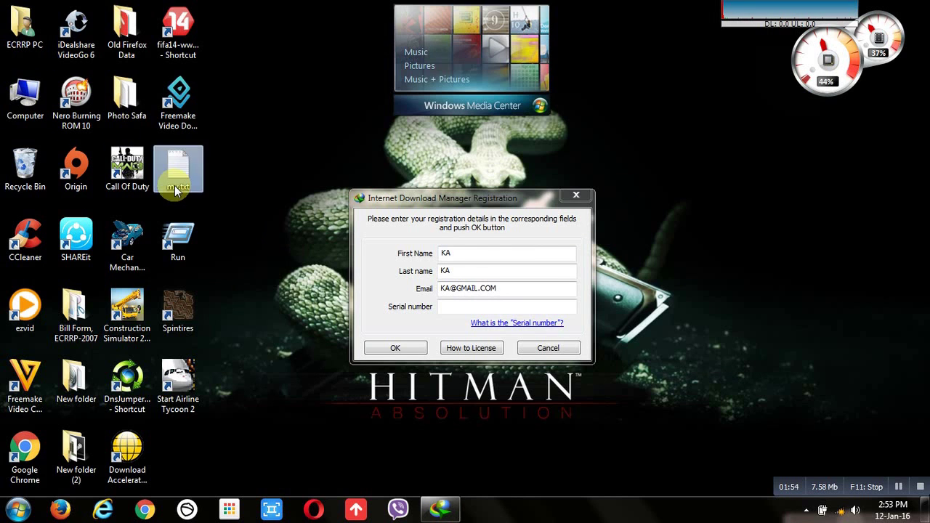
double_click(174, 182)
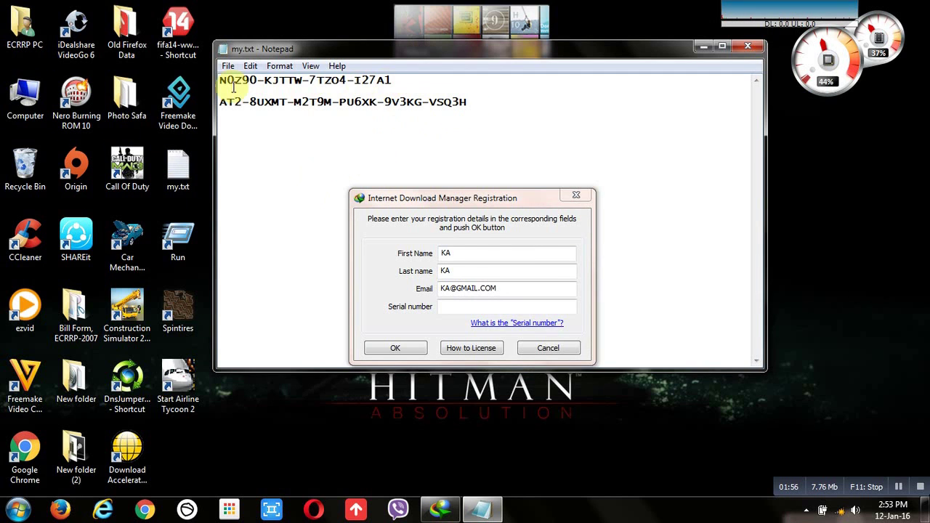
- Copy the first serial key and paste it into the registration Serial number field
drag(220, 80, 411, 75)
right_click(367, 80)
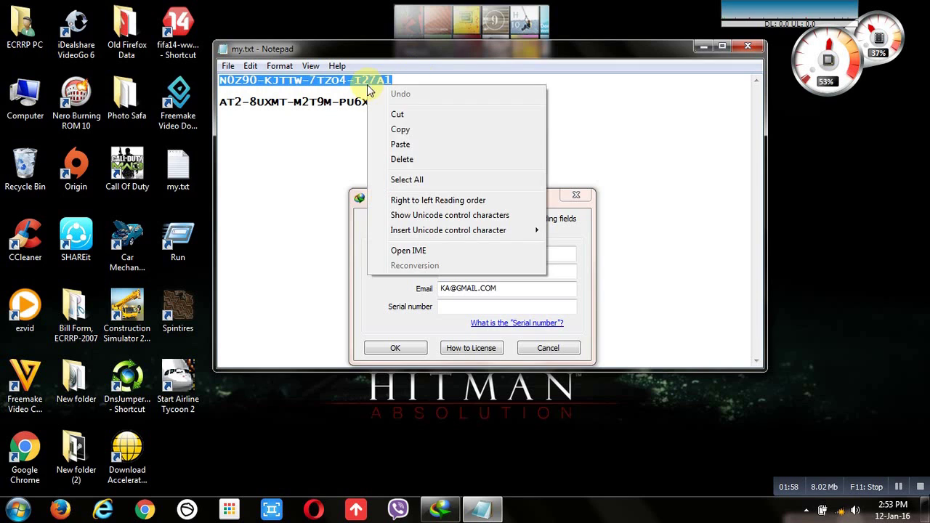
click(398, 130)
click(446, 253)
click(451, 306)
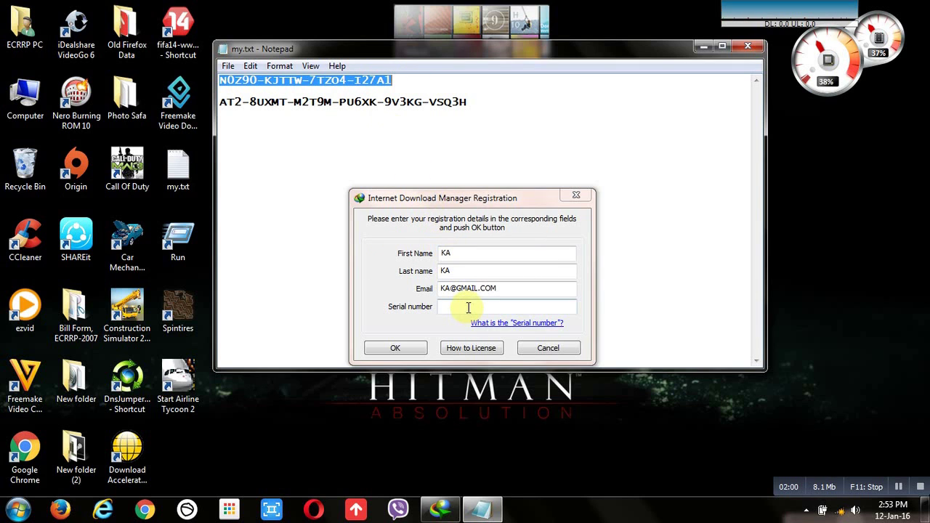
right_click(467, 306)
click(502, 176)
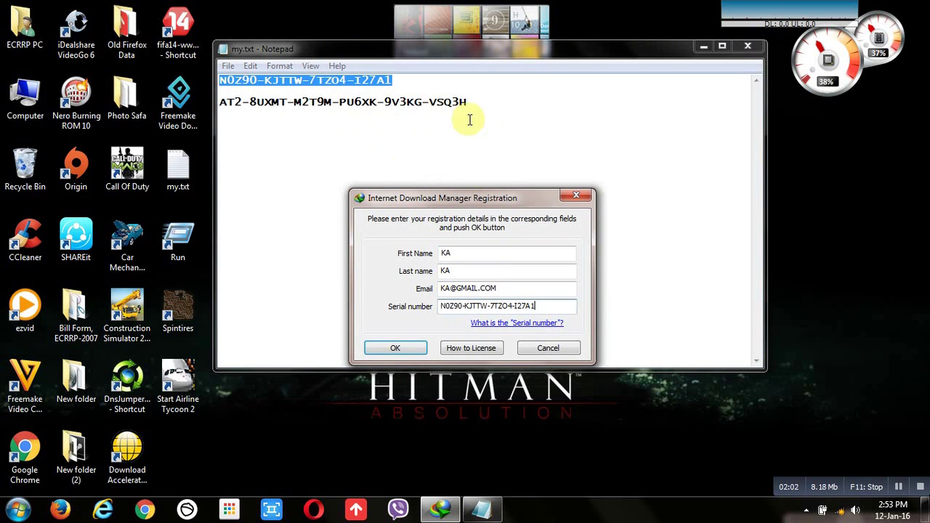
click(470, 115)
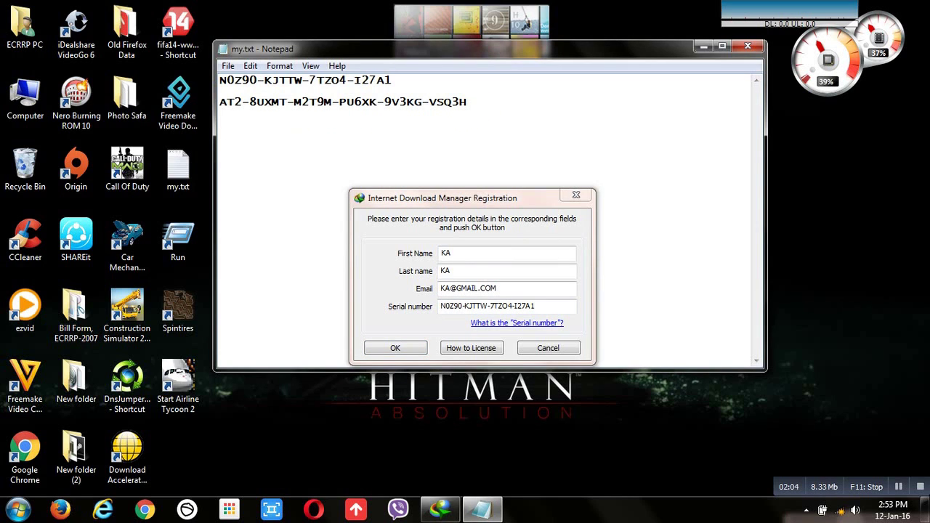
- Type 'THE SERIAL NUMBER IS IN DESCRIPTION' below the serial keys, correcting the typos
text(THE SERIAL)
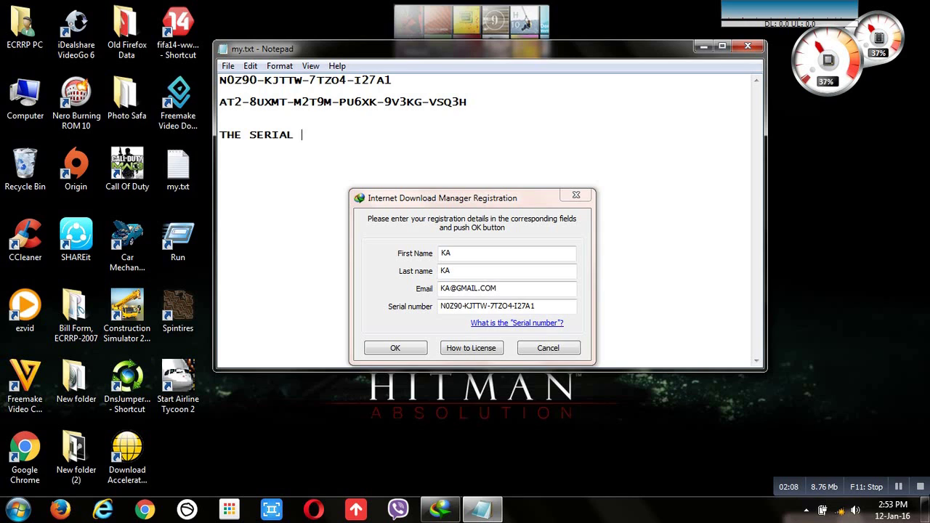
text( NAM)
key(BackSpace)
key(BackSpace)
key(BackSpace)
key(BackSpace)
text(UMBER IS IT DESCRI)
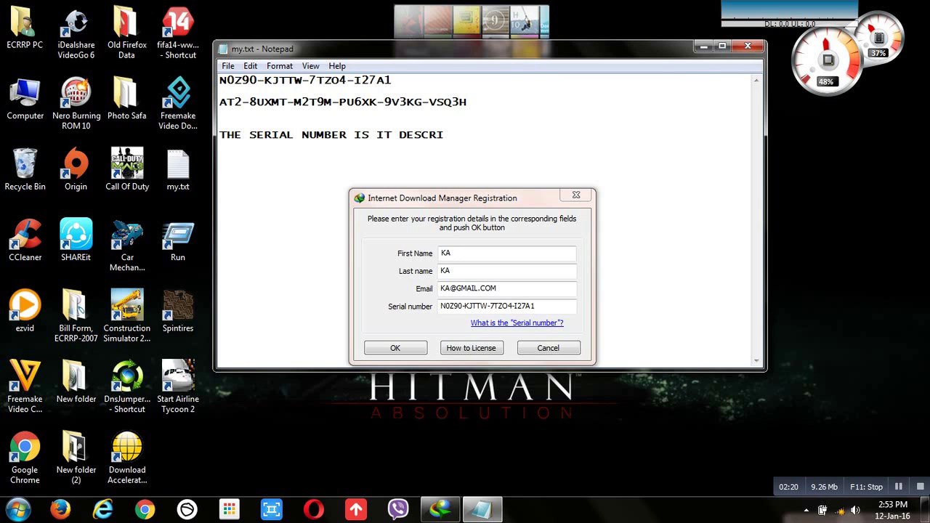
text(PTION)
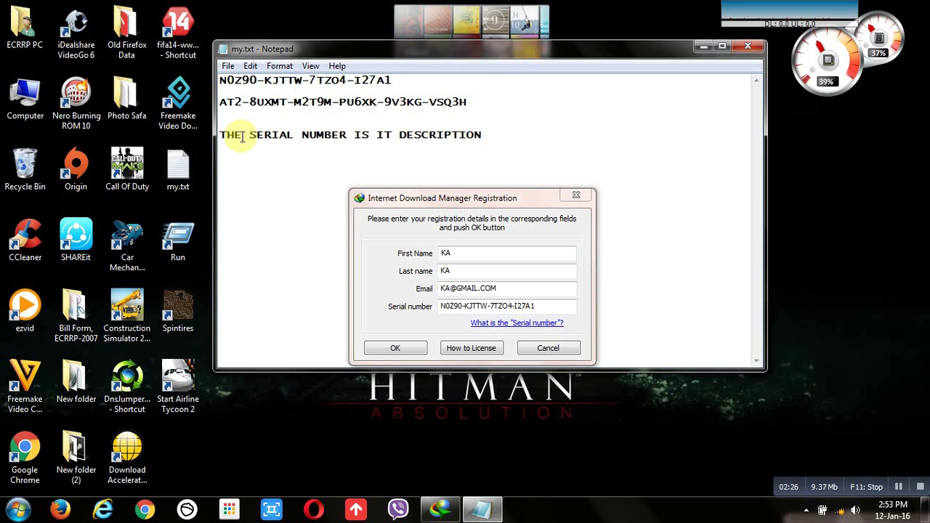
drag(222, 135, 494, 135)
key(BackSpace)
key(ctrl+z)
drag(395, 135, 372, 143)
click(382, 135)
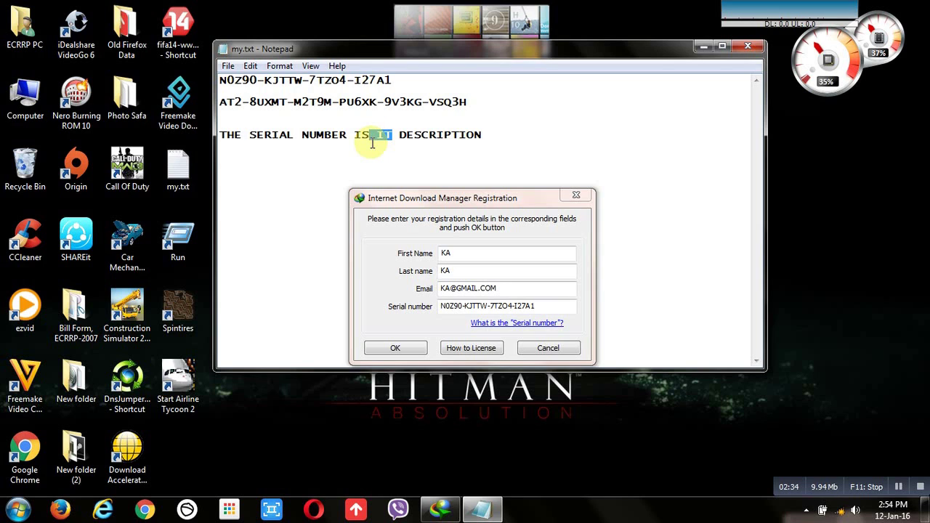
text(I)
key(BackSpace)
text(IN)
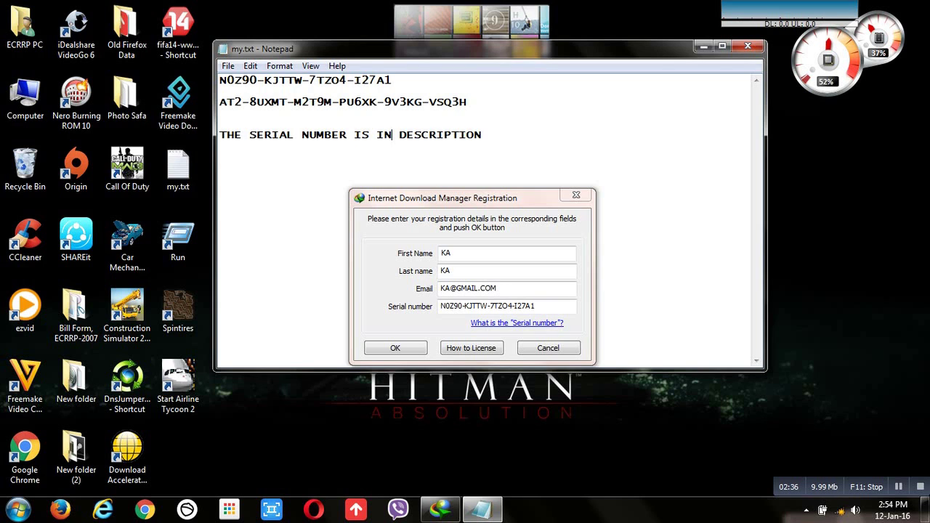
- Submit the registration, dismiss the server connection error and close the form
click(400, 345)
click(396, 349)
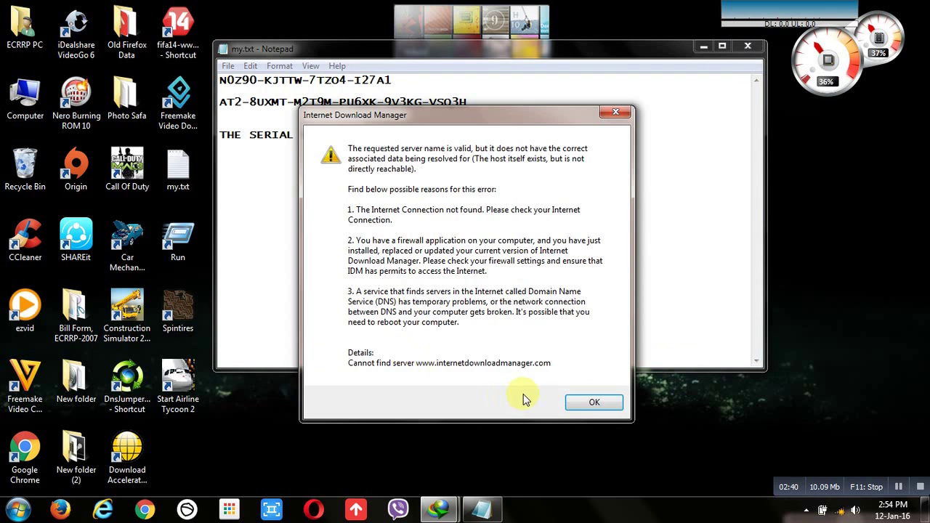
click(591, 400)
click(548, 348)
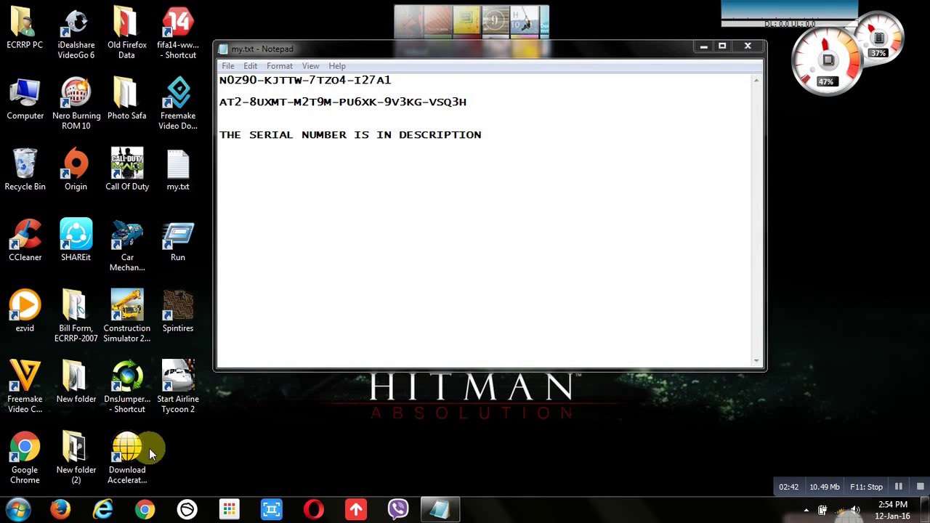
- Relaunch Internet Download Manager from Start search and minimize it
click(18, 511)
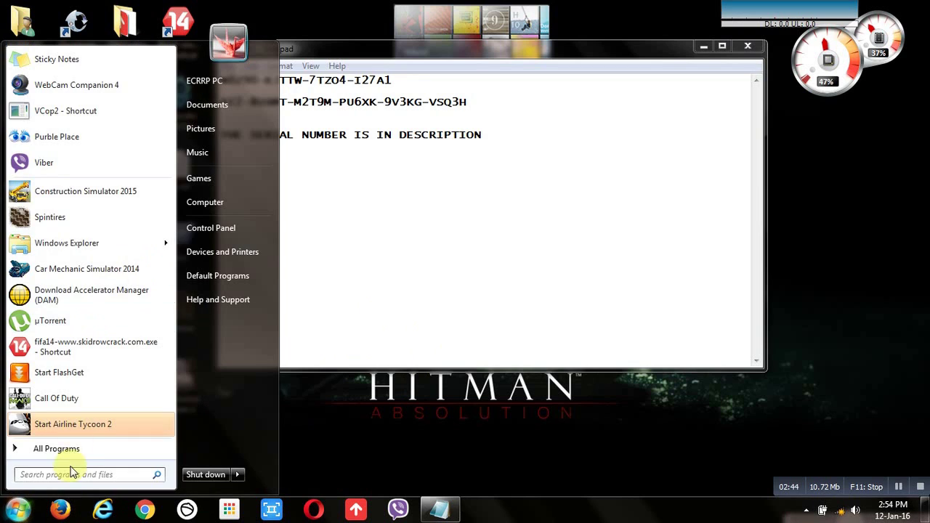
text(IN)
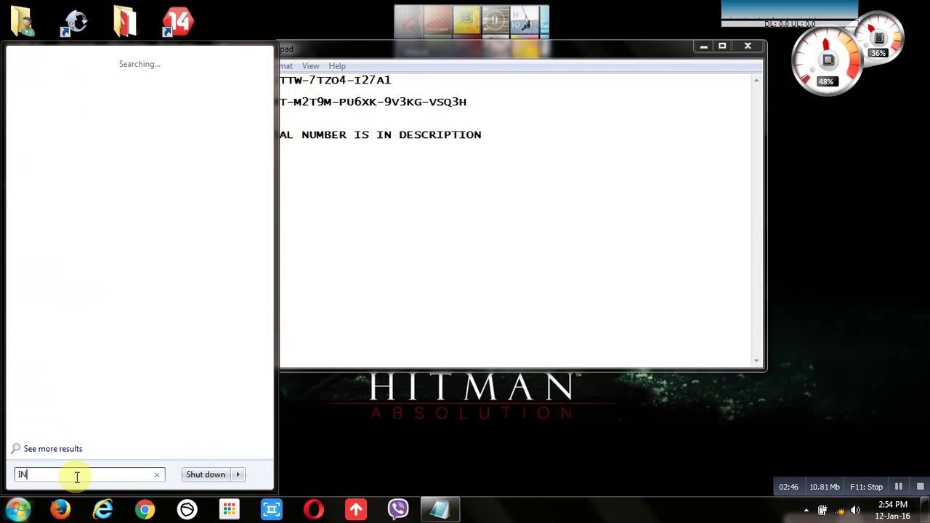
text(D)
key(BackSpace)
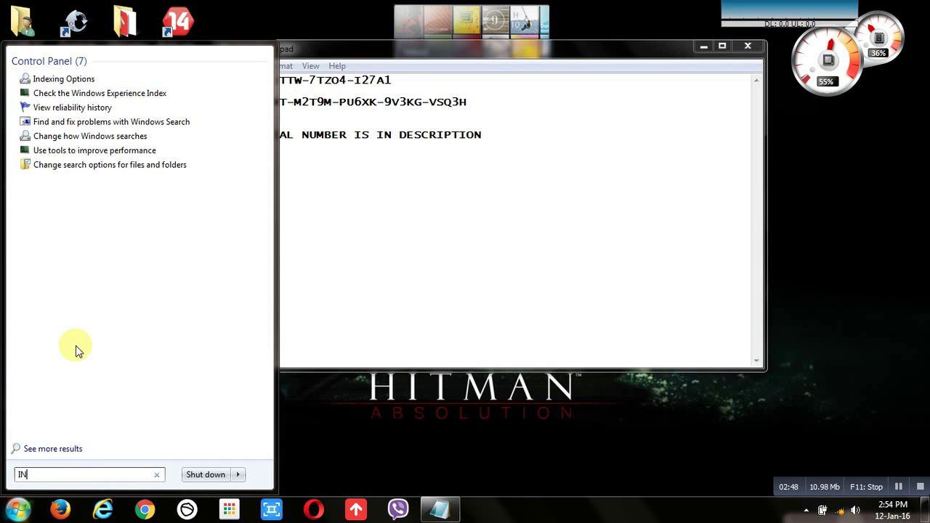
key(BackSpace)
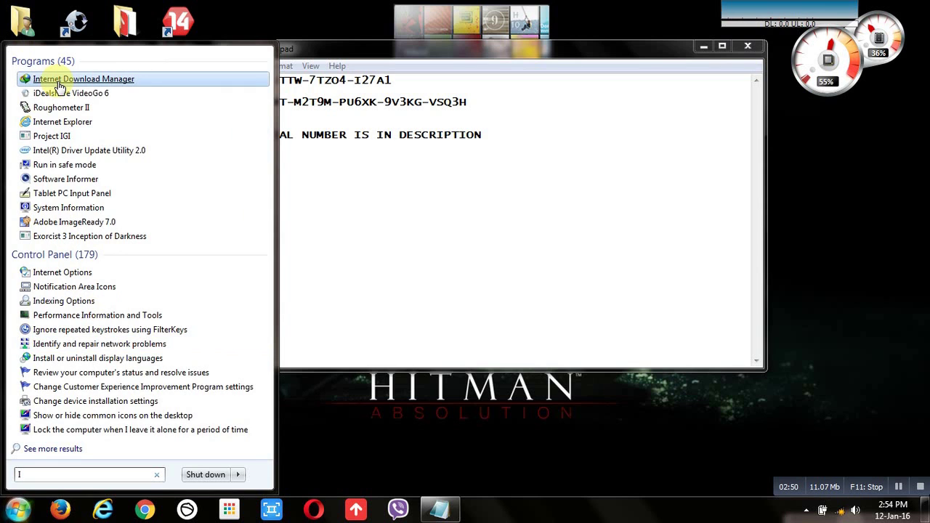
click(60, 80)
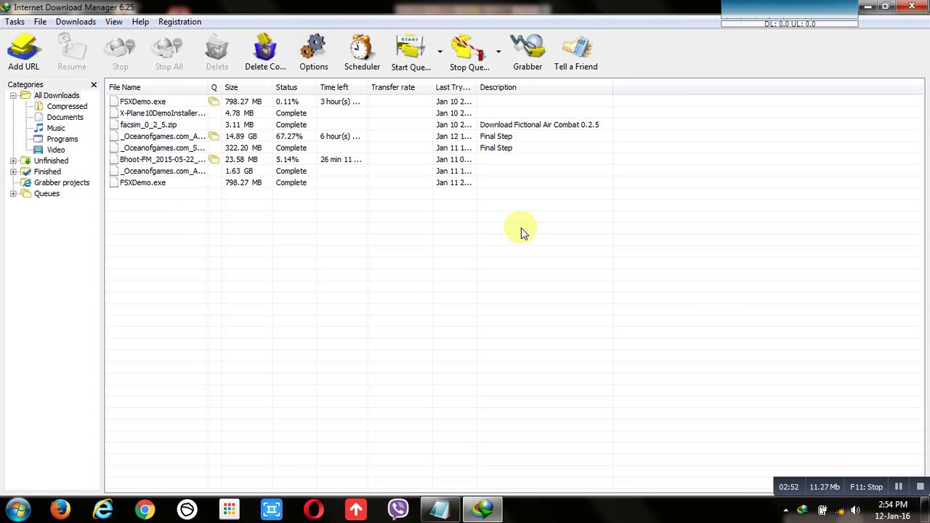
click(869, 8)
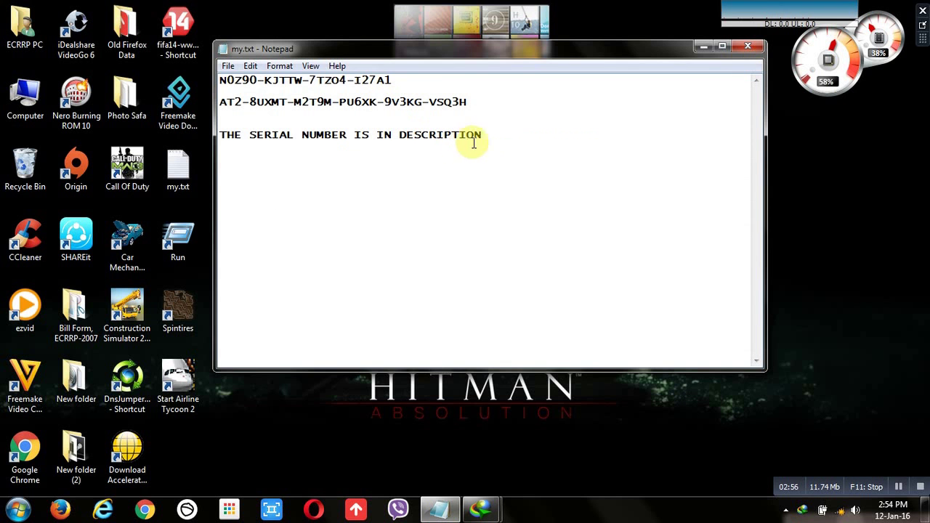
- Type 'IS IS ACTIVE!!!!!!!!!!!!!!', then 'PLS SUBCRIBE AND LIKE' on the next line
key(Return)
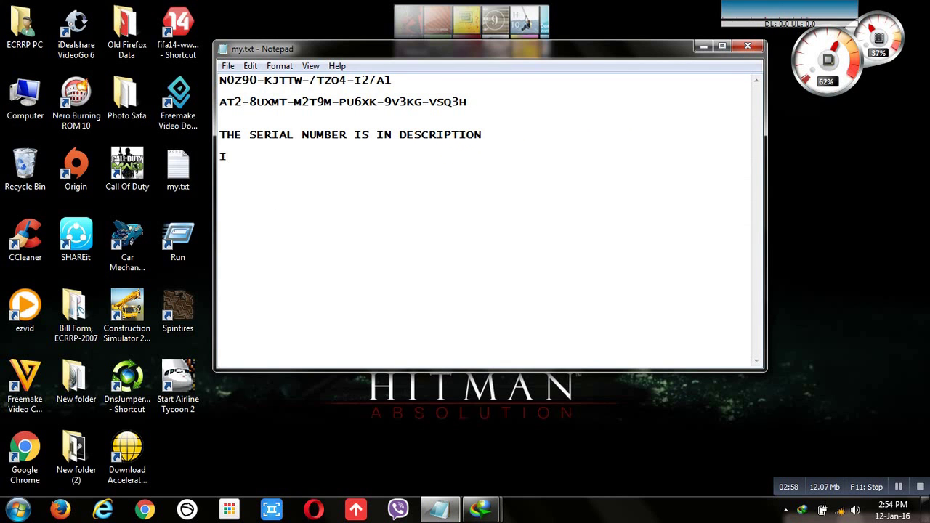
text(IS IS ACTIVE)
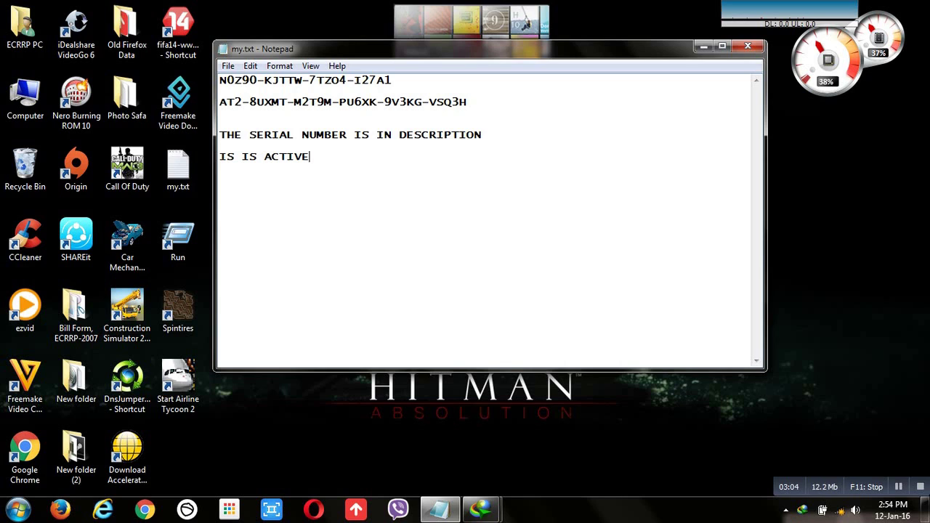
text(!!!!!!!!!!!!!!)
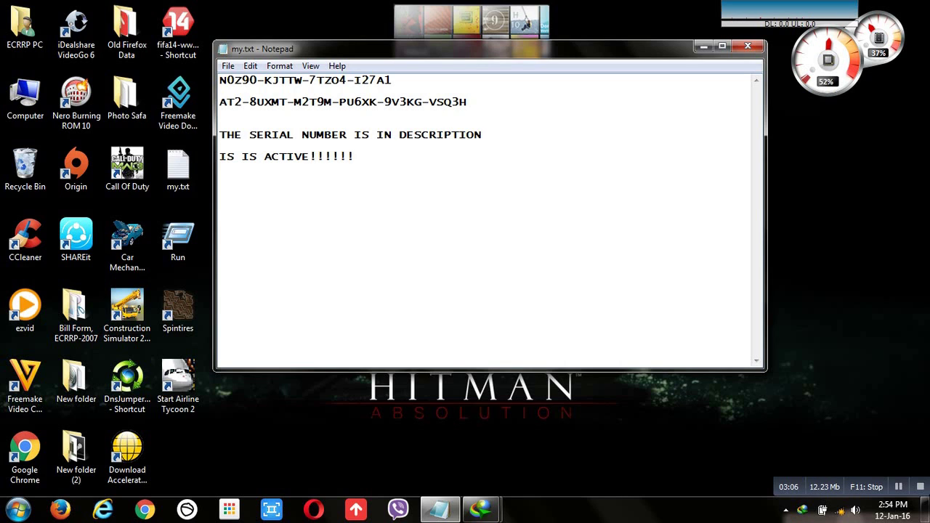
key(Return)
key(Return)
text(PLS SUB)
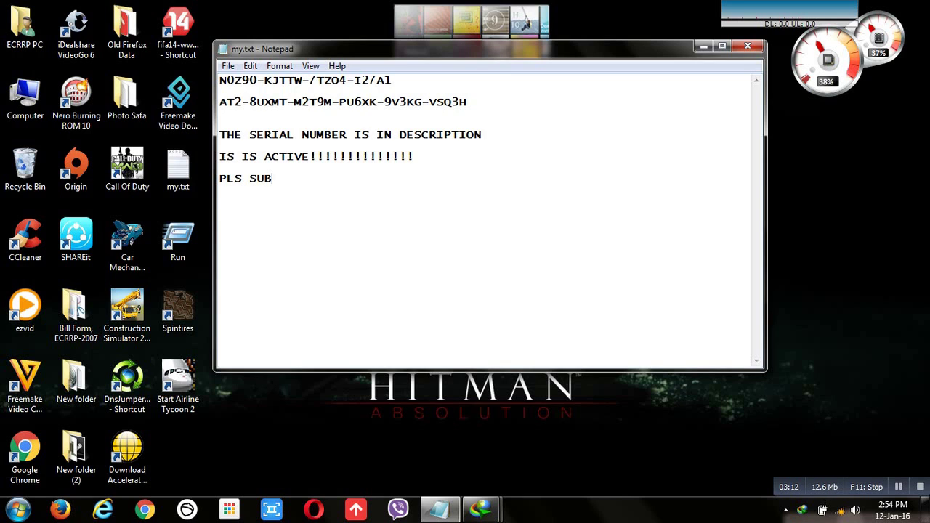
text(CRIBE AND)
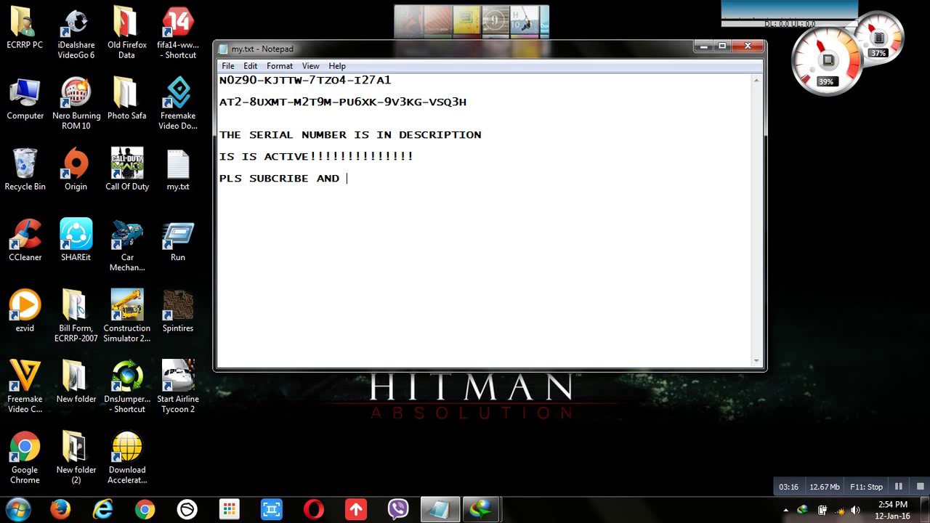
text( LIKE)
- Bring IDM forward, widen the File Name column, and select the paused Aerofly_FS.zip download
mouse_move(479, 509)
click(424, 412)
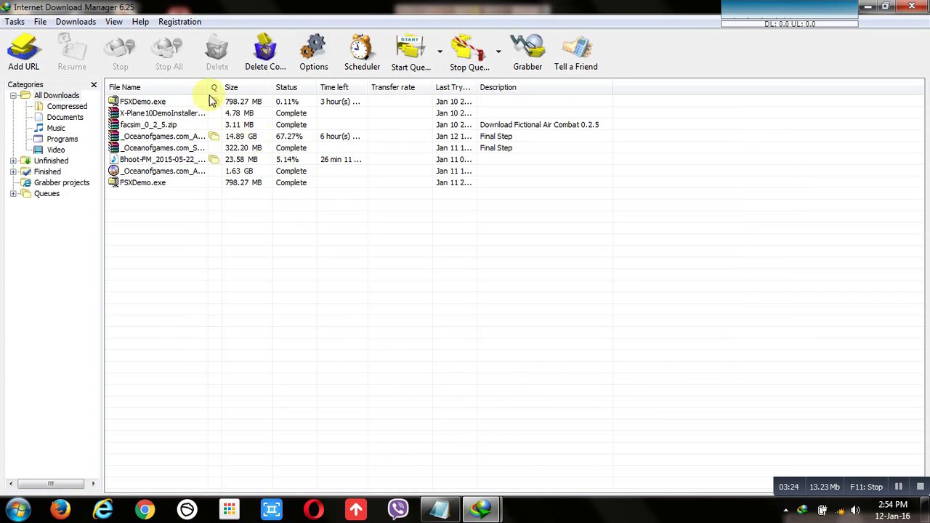
drag(209, 87, 269, 87)
click(226, 138)
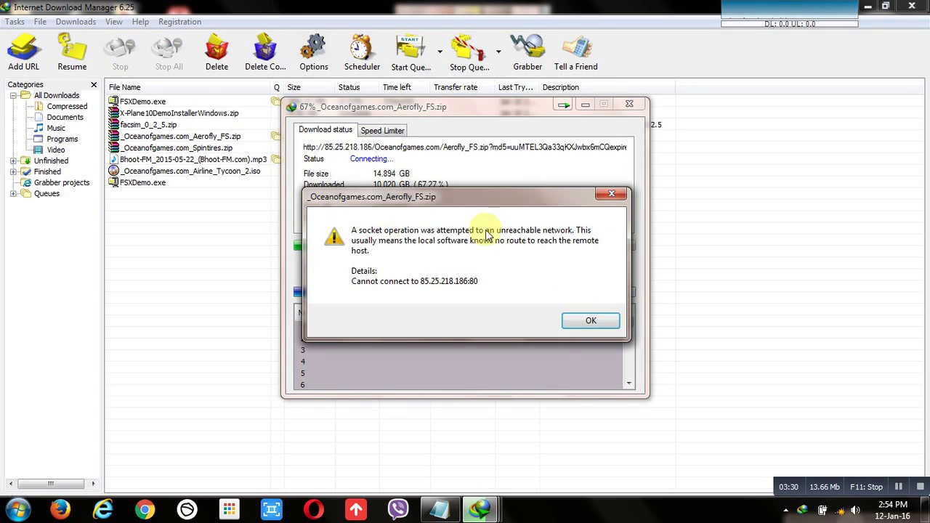
- Connect the PC to the ECRRP-PC_Network wireless network
click(839, 509)
click(842, 326)
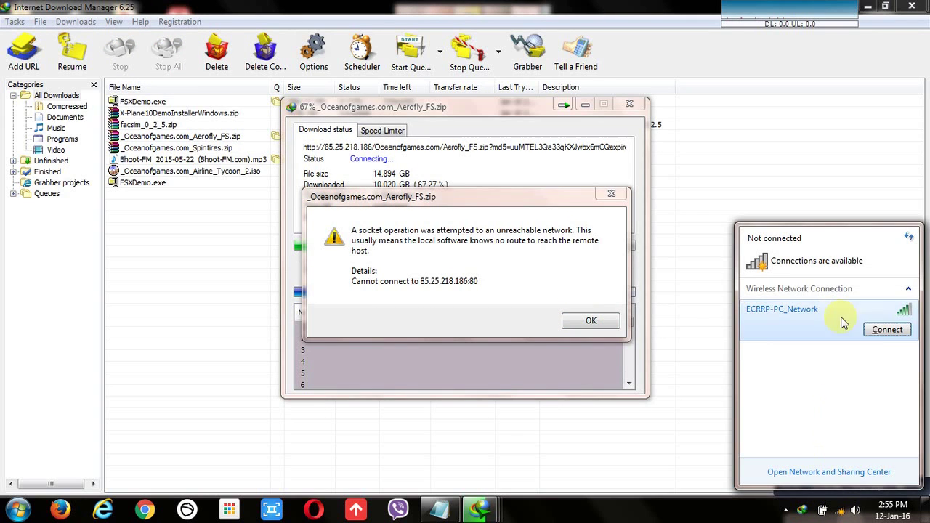
click(887, 330)
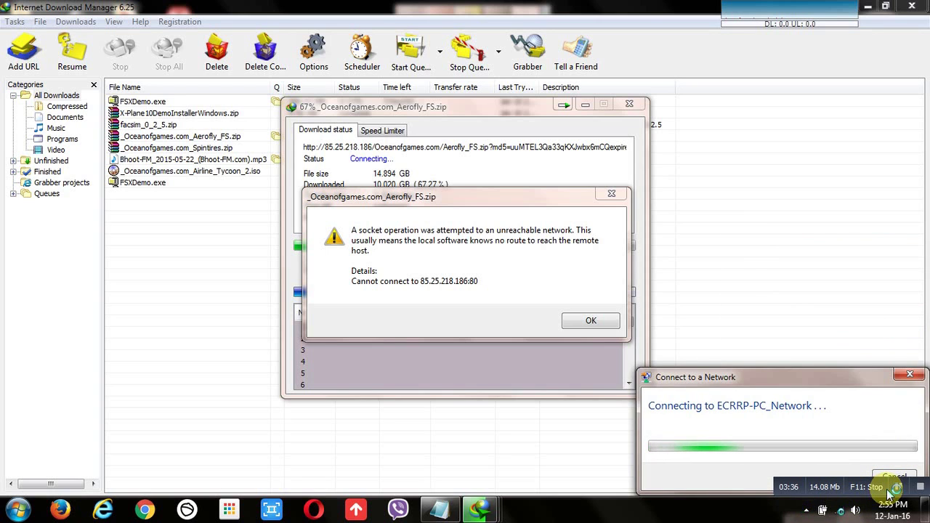
- Dismiss the unreachable-network error, resume the Aerofly_FS.zip download and minimize its progress window
click(600, 326)
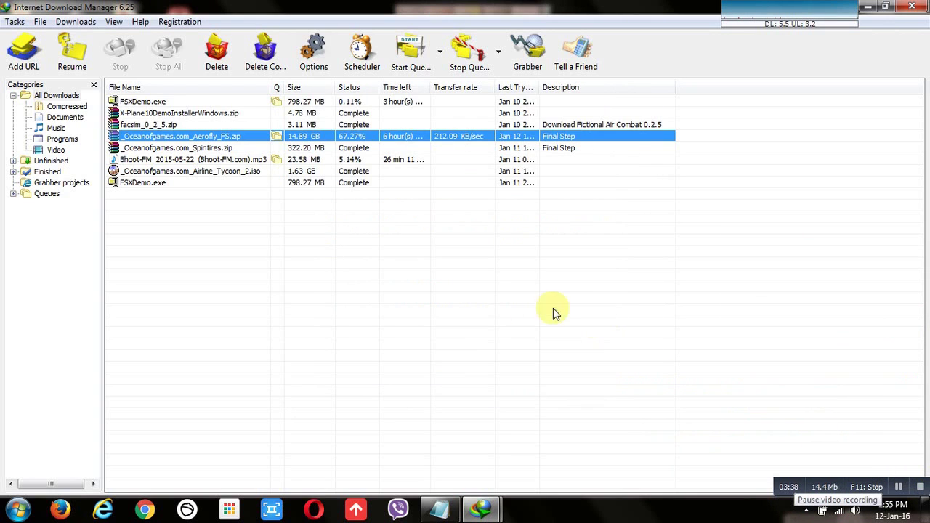
click(81, 55)
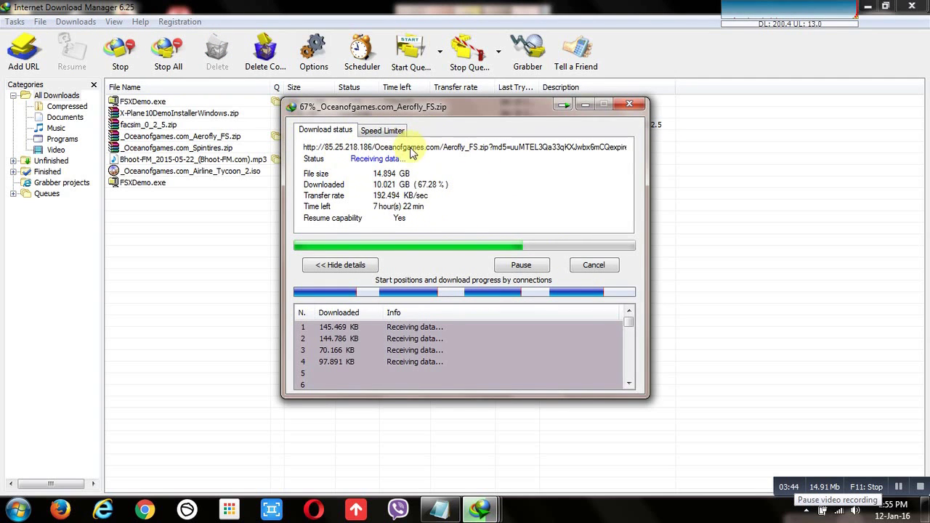
click(585, 106)
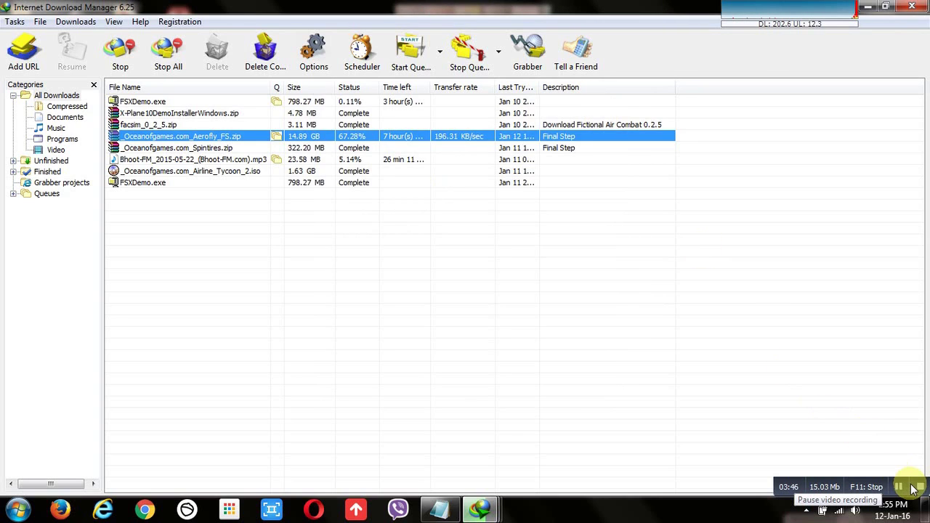